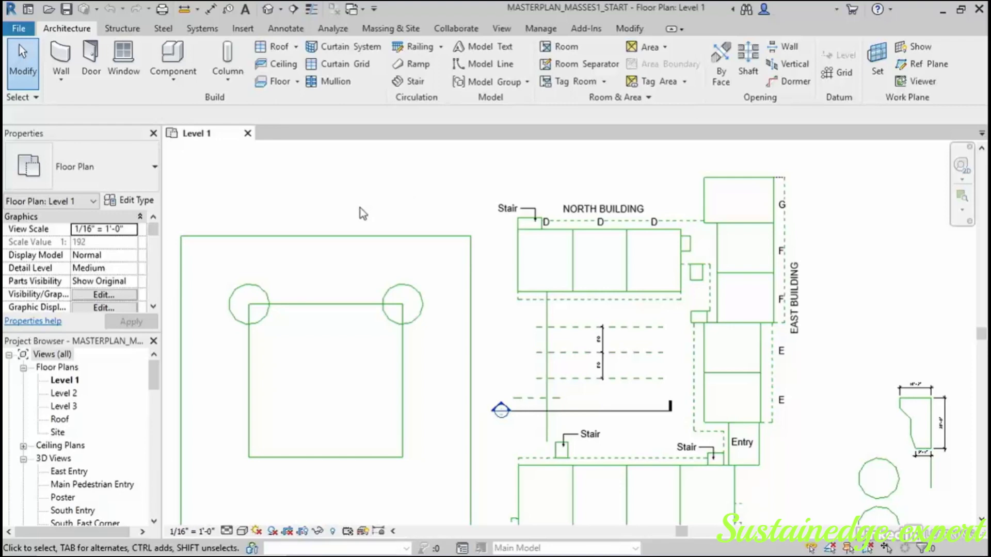
Display the Quick Access Toolbar below the ribbon
right_click(176, 11)
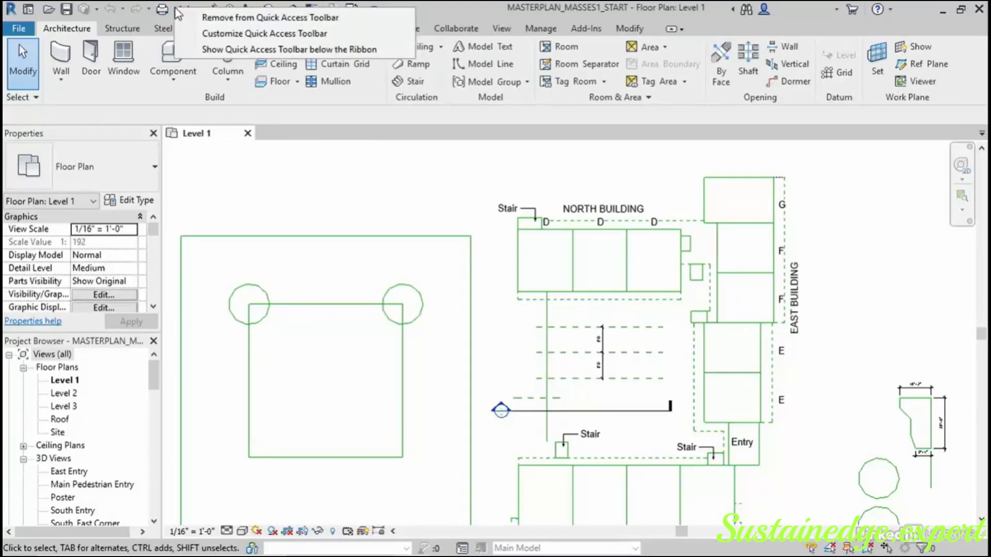
right_click(189, 12)
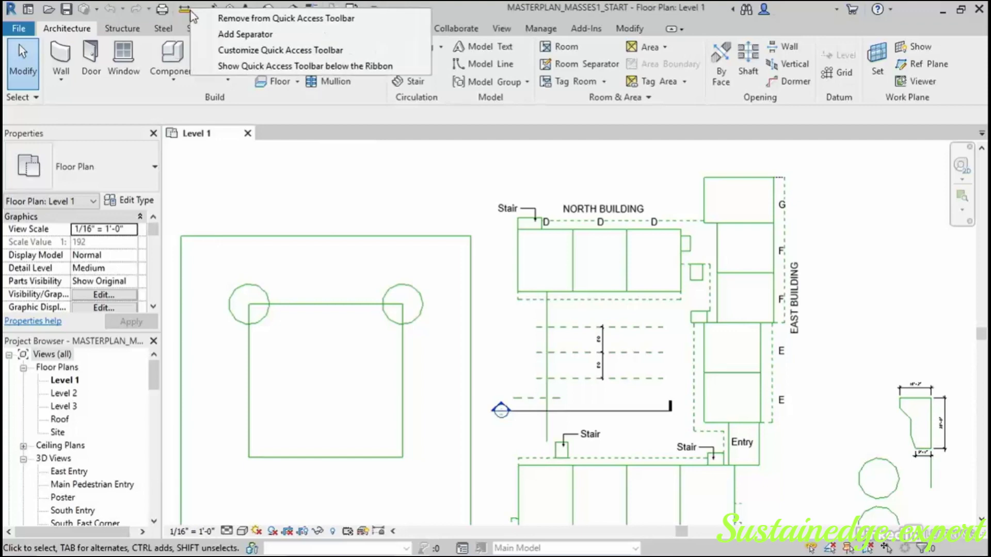
click(258, 69)
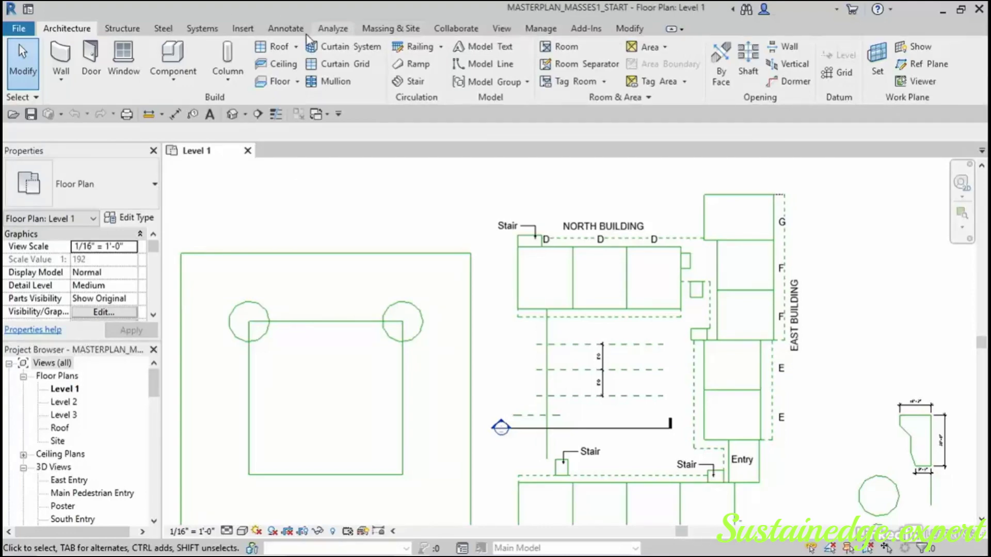
In the user interface options, disable the Structure, Systems electrical, Systems piping and Route analysis tools
click(20, 29)
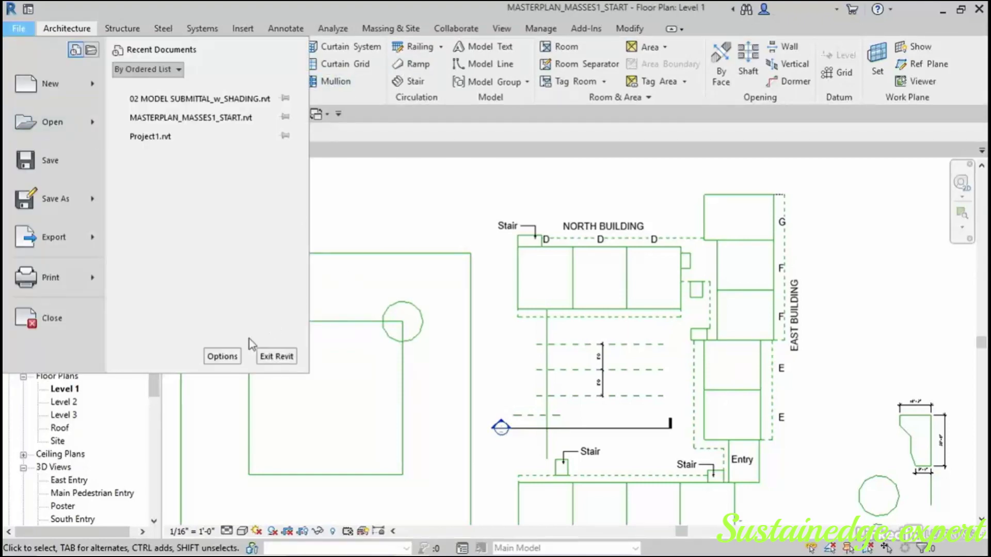
click(230, 357)
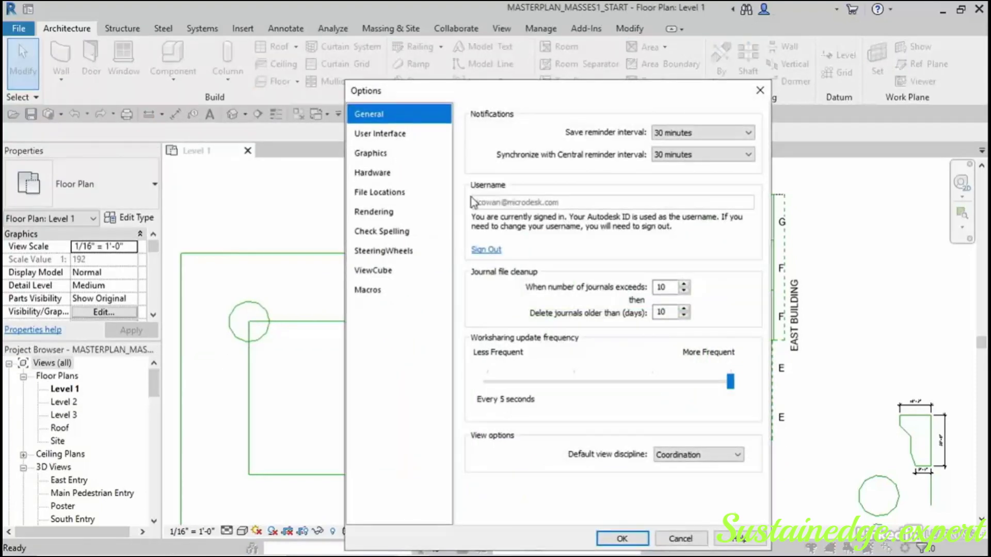
click(380, 136)
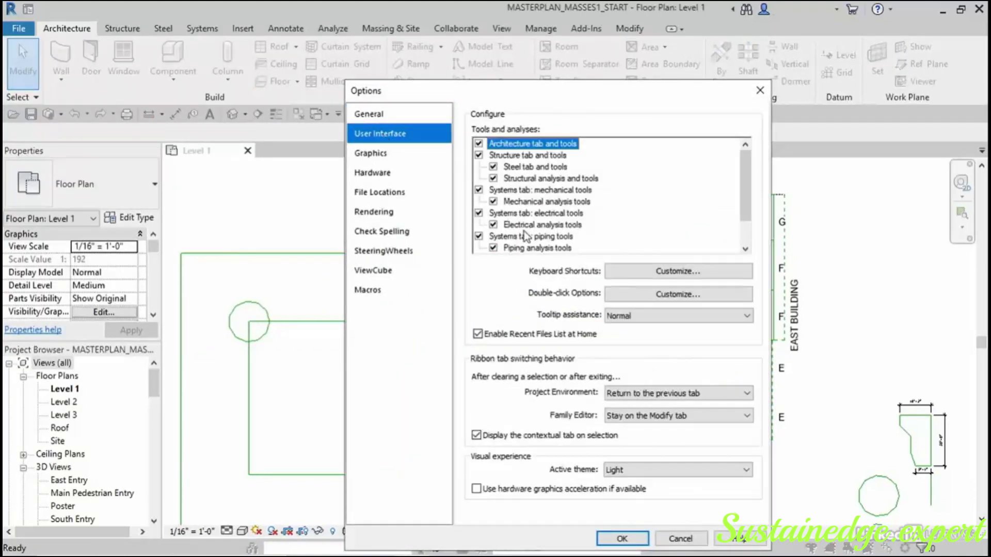
click(479, 155)
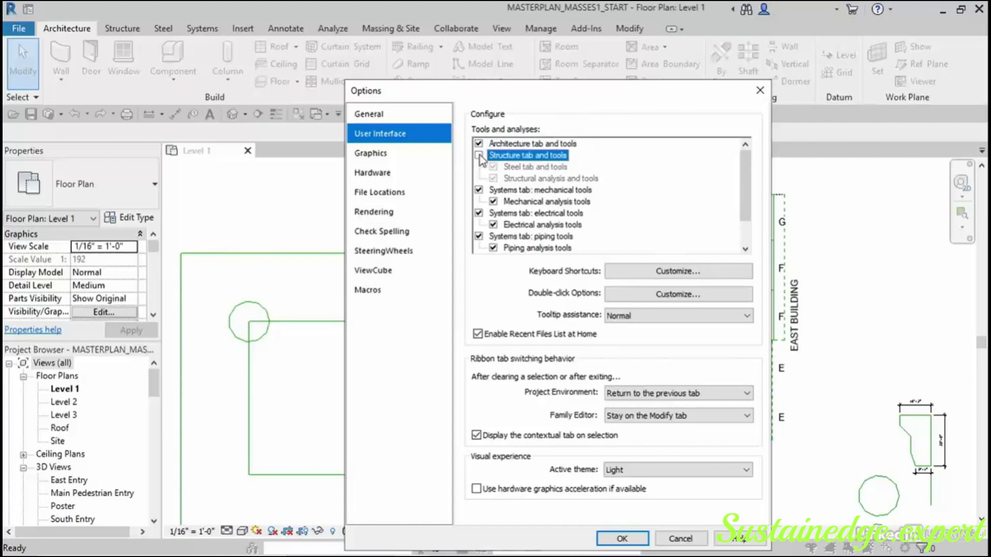
drag(508, 89, 491, 19)
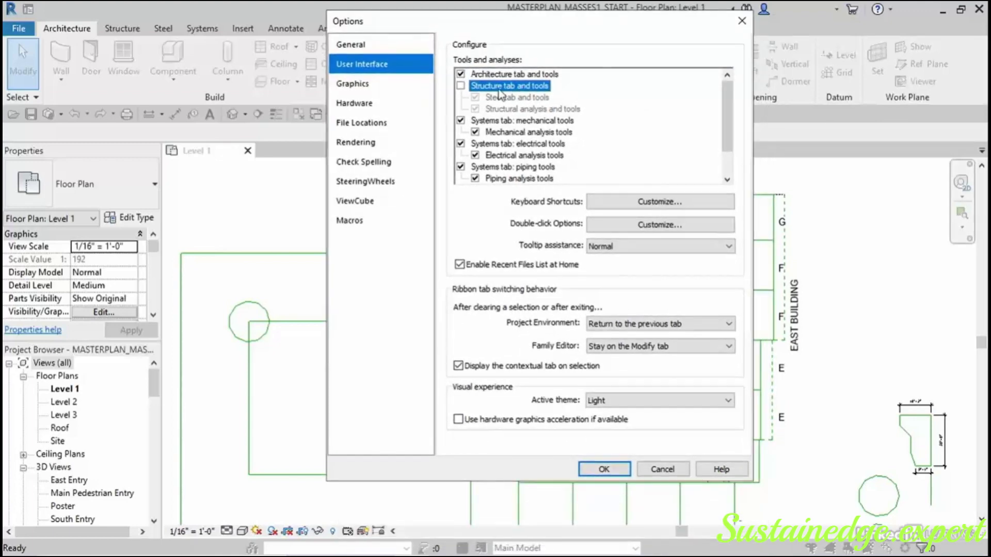
click(466, 143)
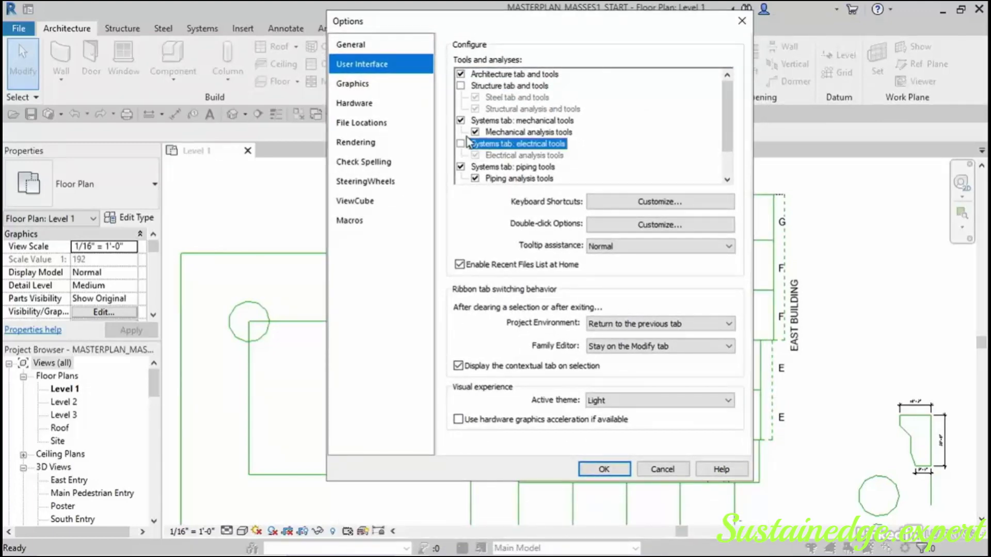
click(460, 167)
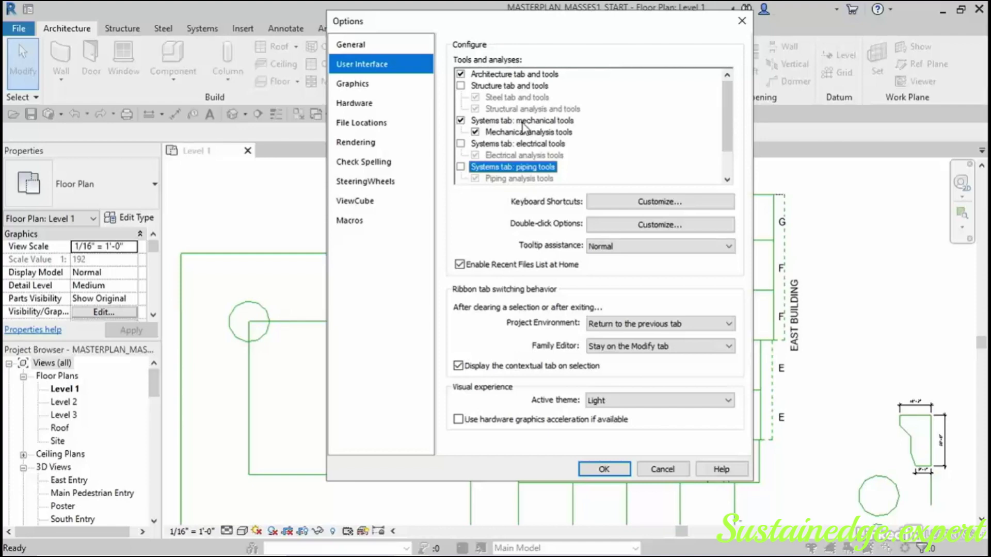
scroll(517, 170, down, 1)
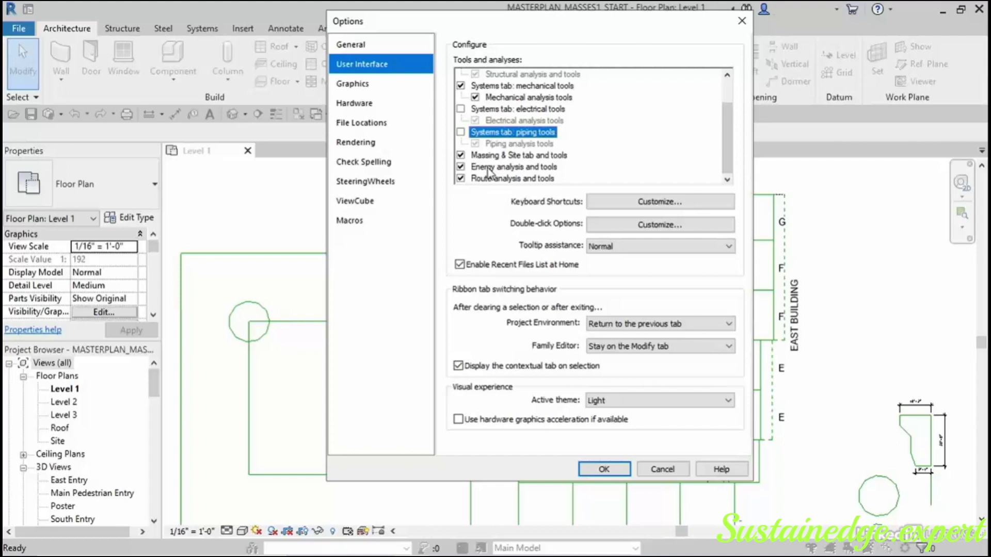
click(461, 178)
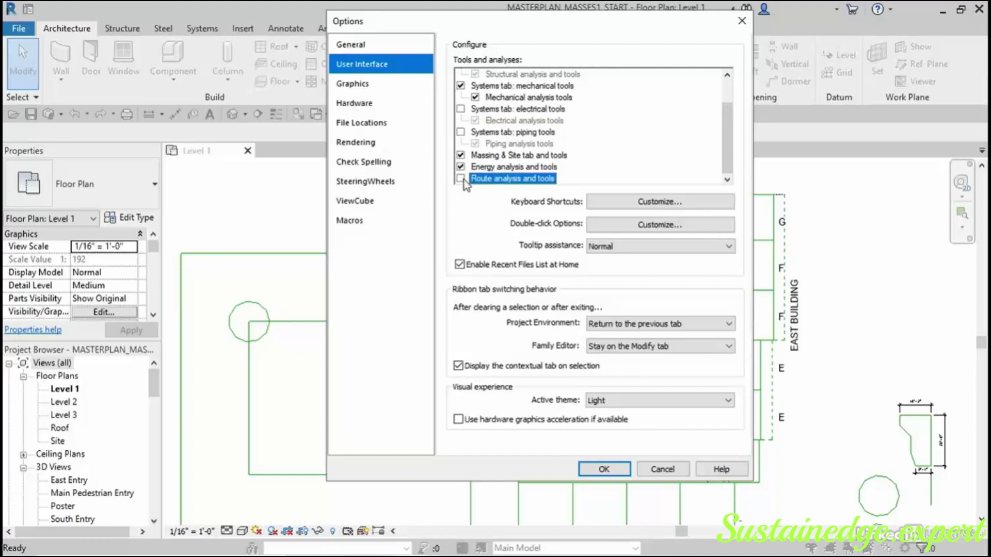
Filter the keyboard shortcut assignments to Analyze Tab and check the Location command's shortcut
click(660, 201)
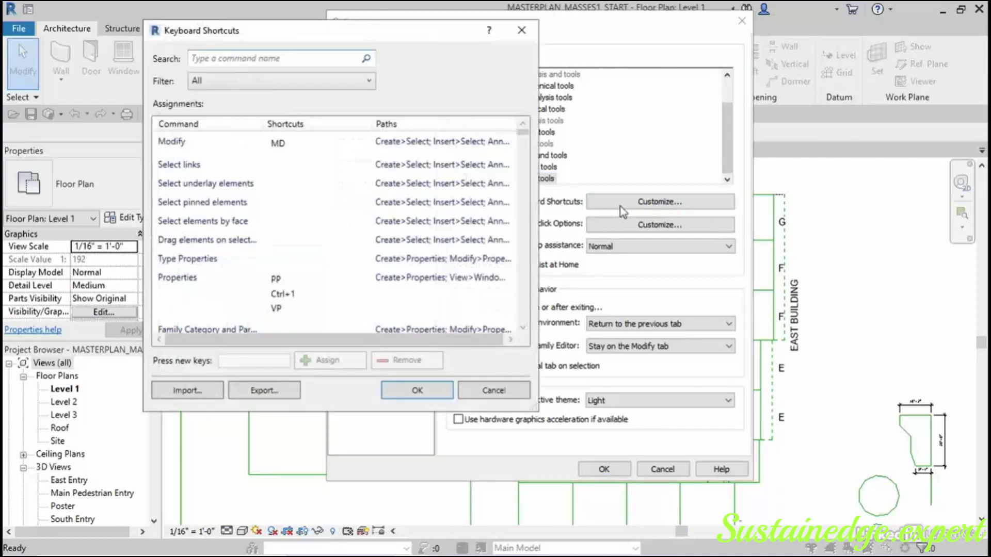
click(364, 81)
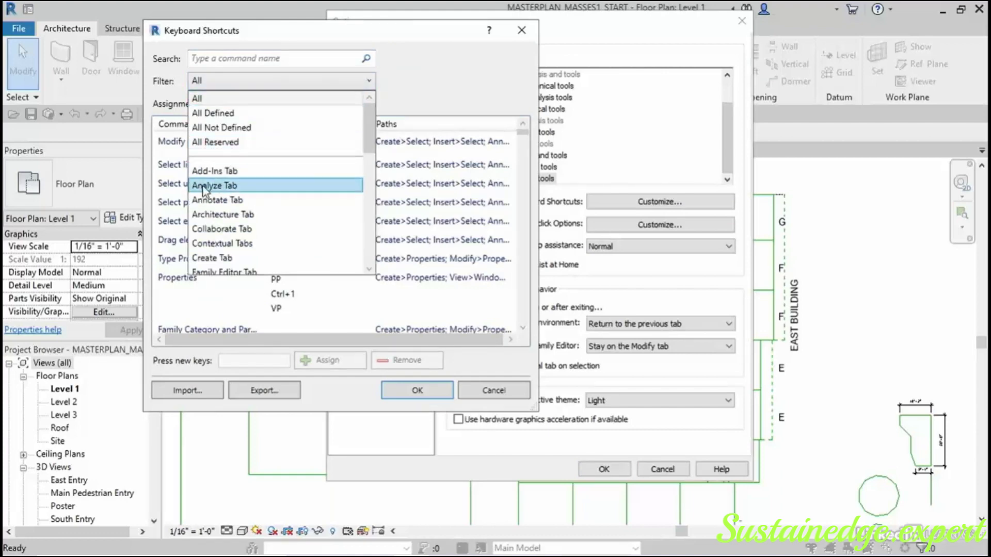
click(215, 186)
scroll(289, 194, down, 2)
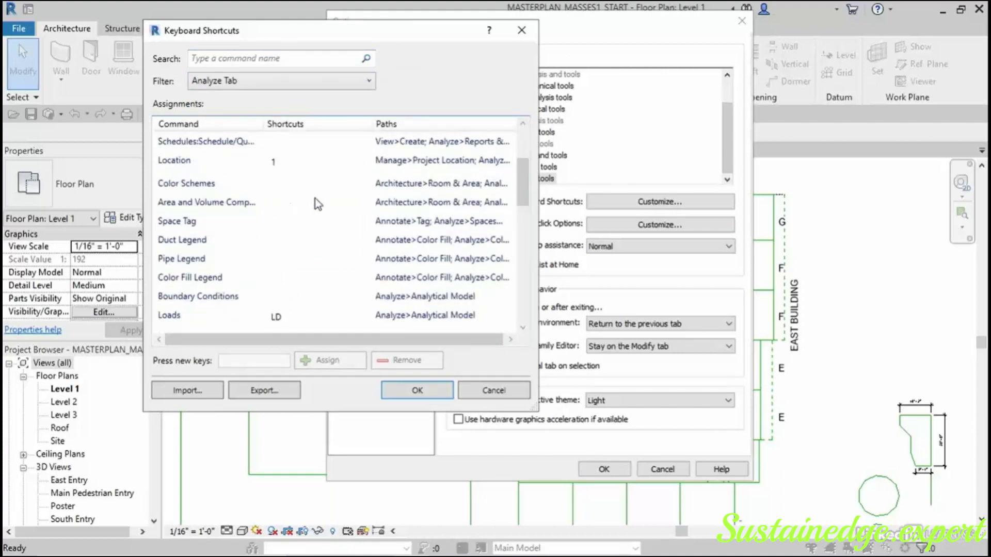
click(276, 164)
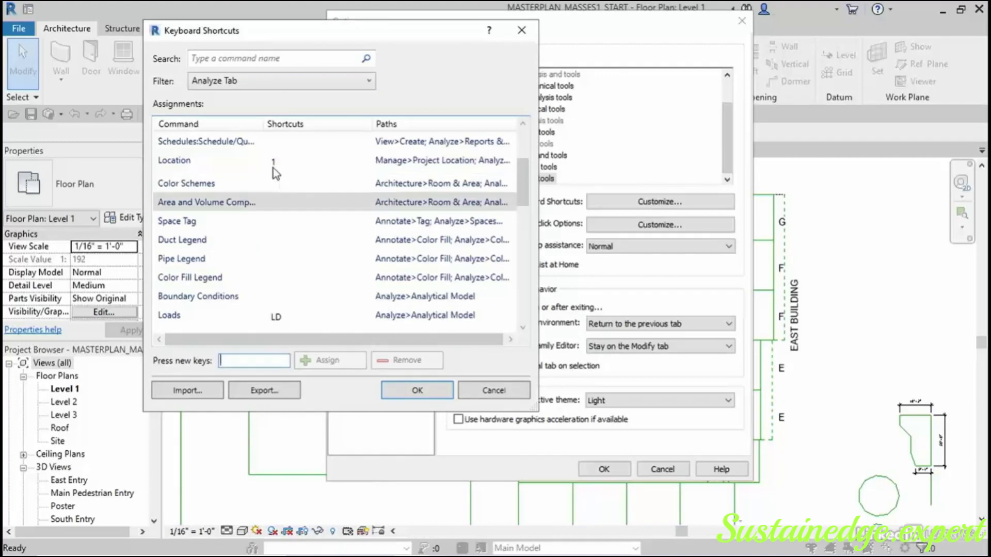
Examine the shortcuts assigned to Energy Settings, Create Energy Model, Generate and Optimize, and close the shortcut list
scroll(289, 175, down, 5)
scroll(274, 203, down, 4)
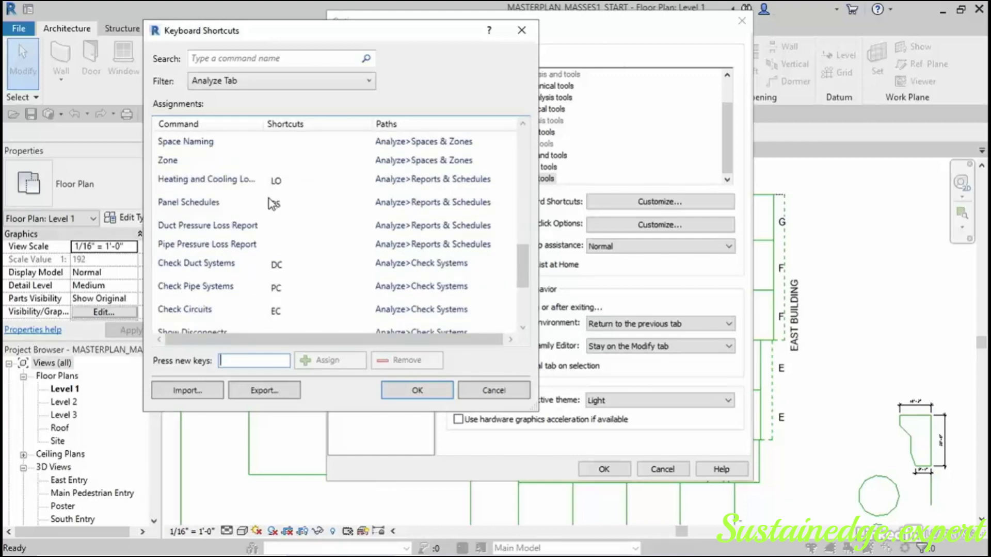
click(268, 207)
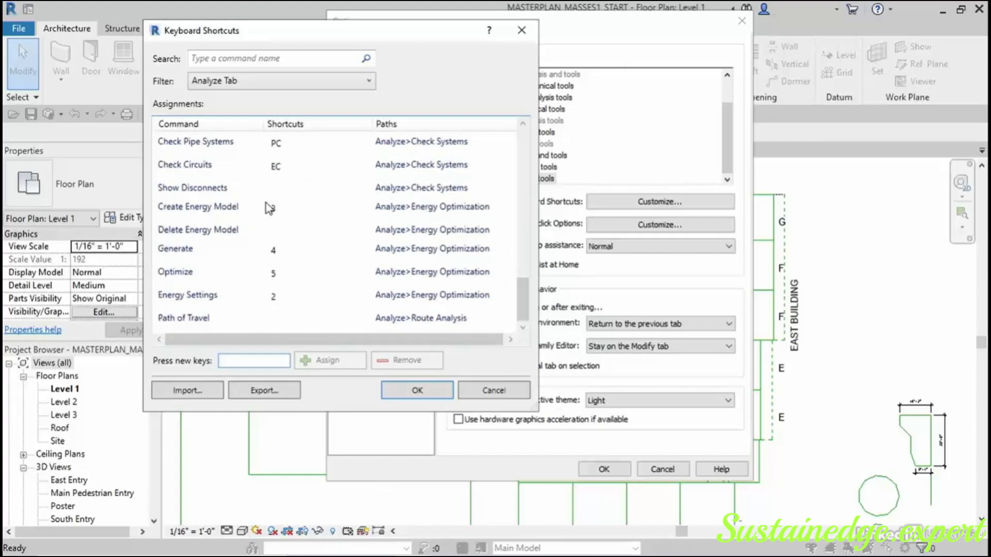
text(3)
key(Return)
click(282, 297)
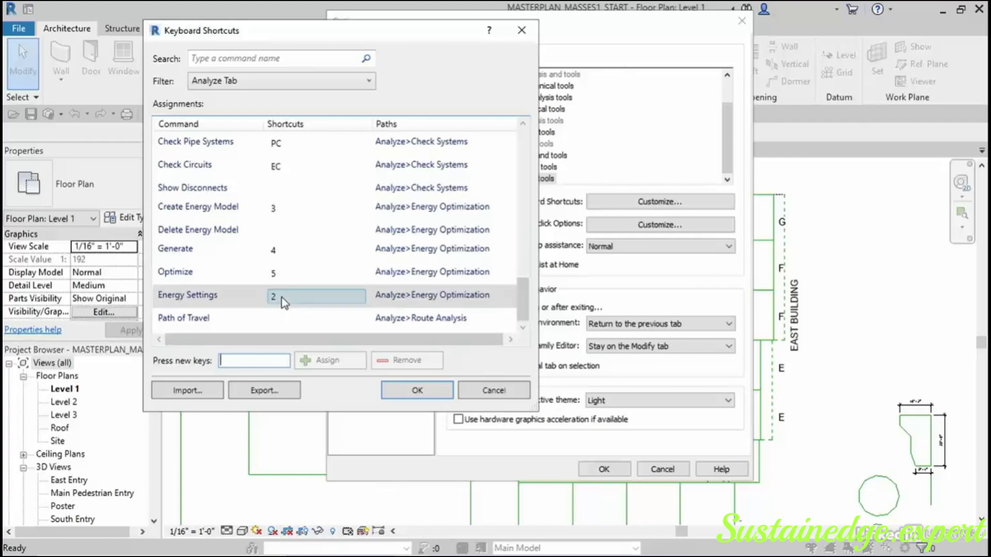
key(Return)
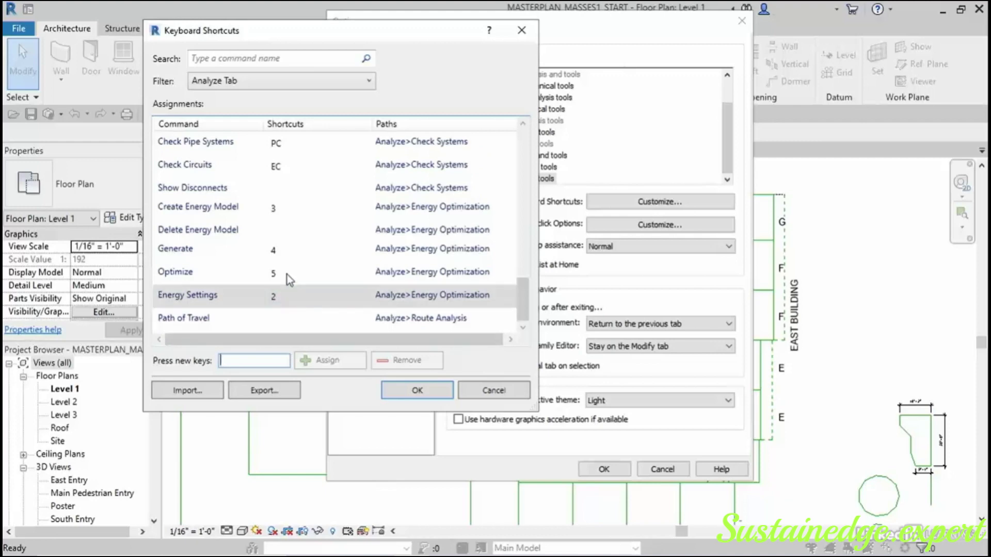
click(290, 208)
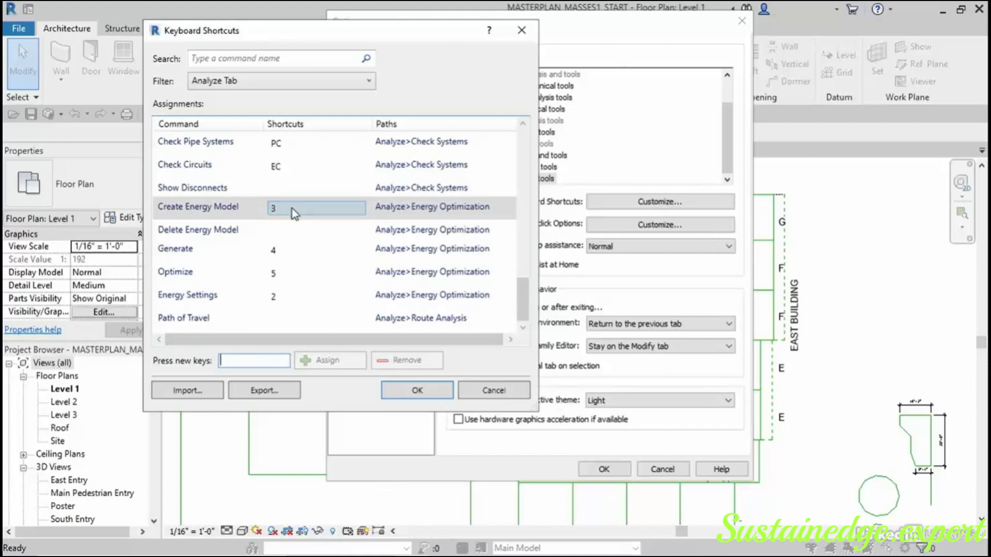
click(284, 254)
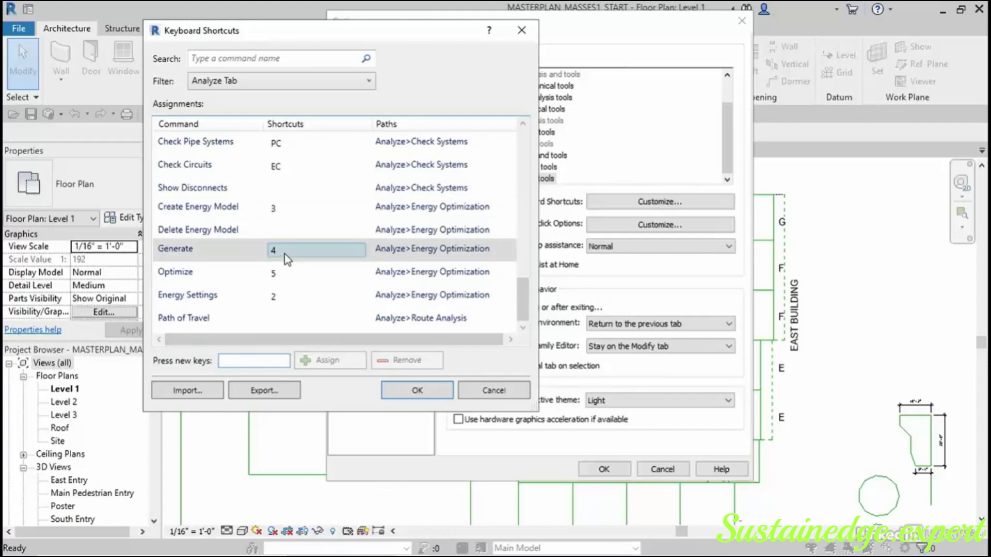
click(285, 281)
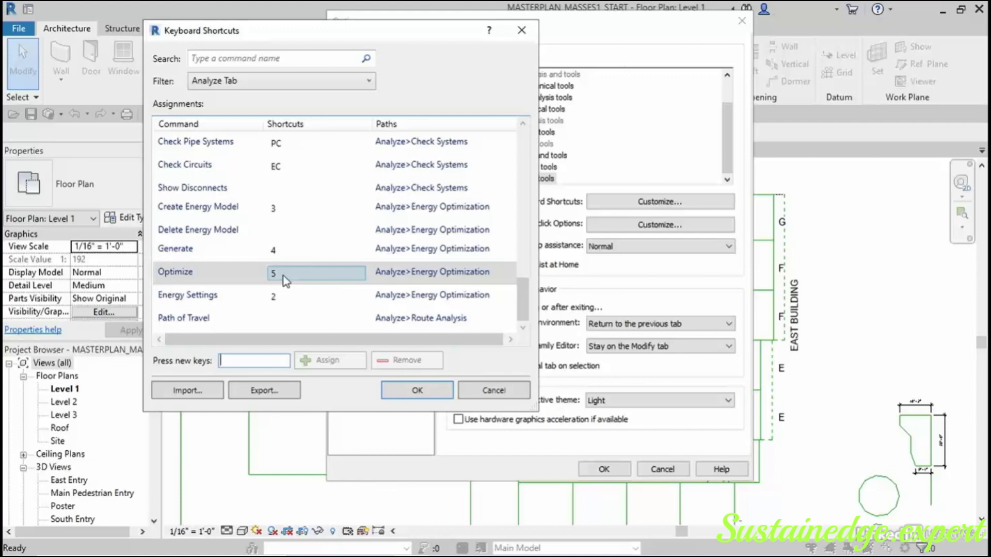
click(418, 390)
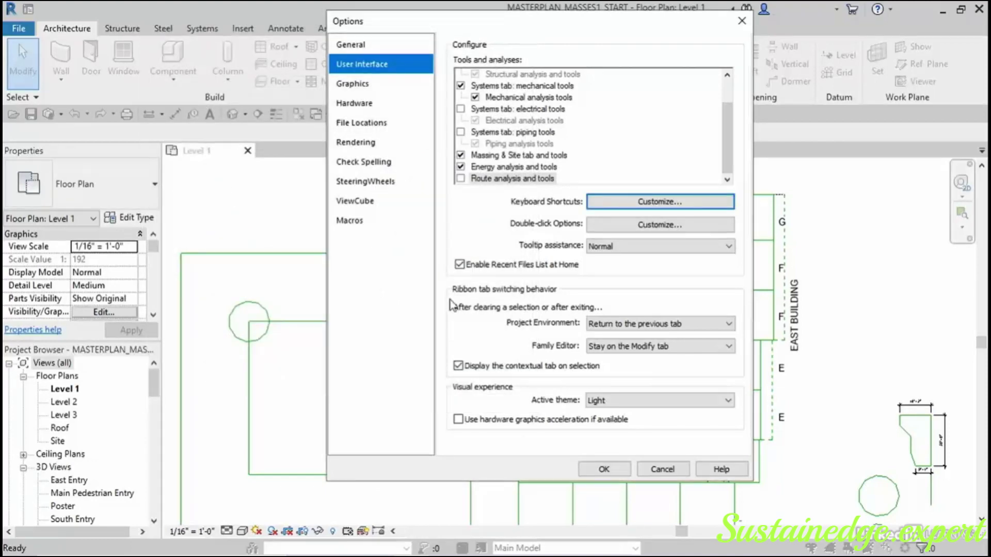
Set the double-click action for the Family element type to Do Nothing
click(626, 228)
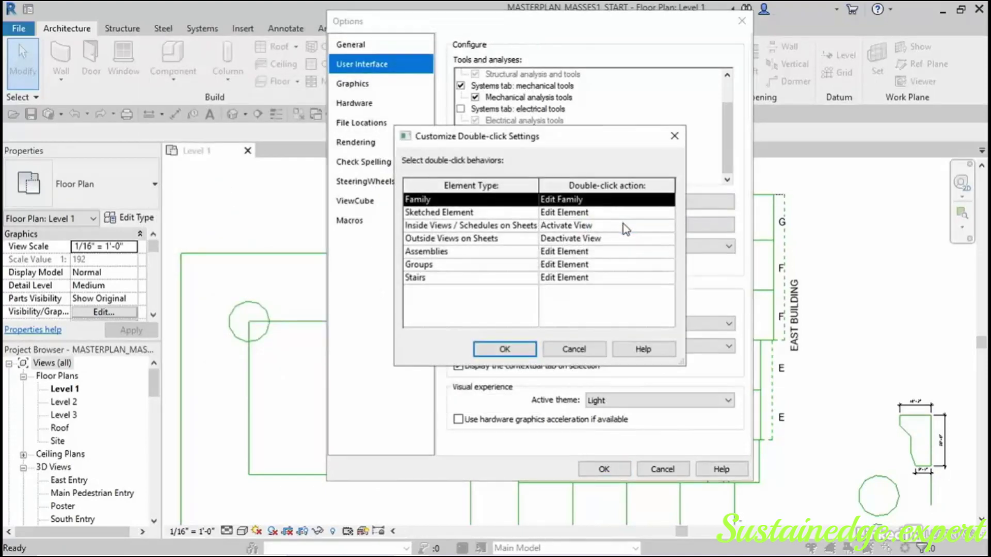
click(593, 202)
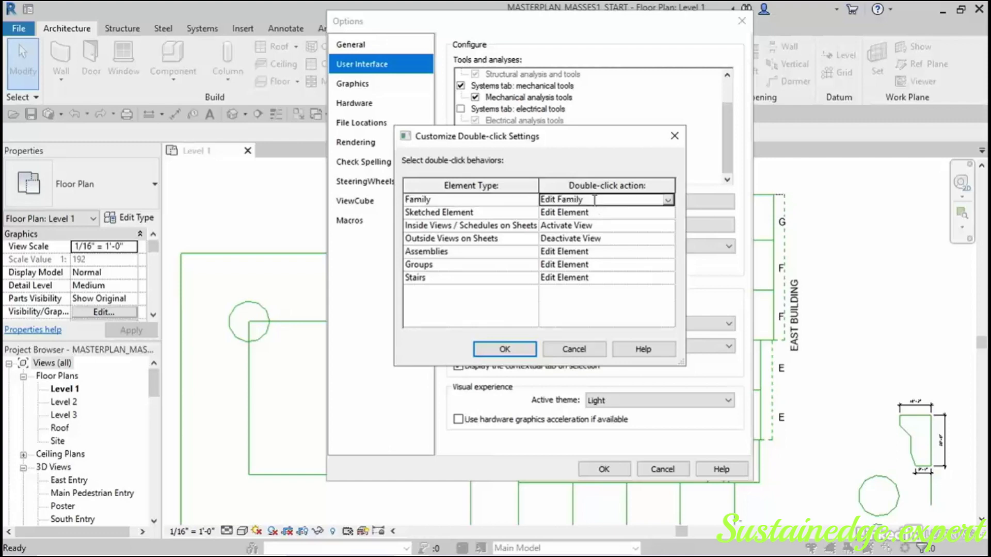
click(668, 200)
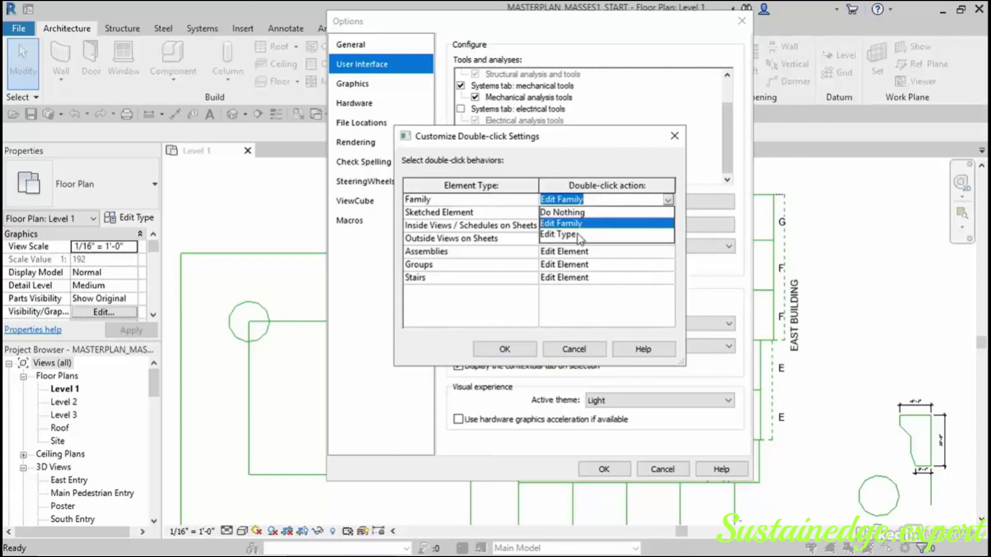
click(560, 212)
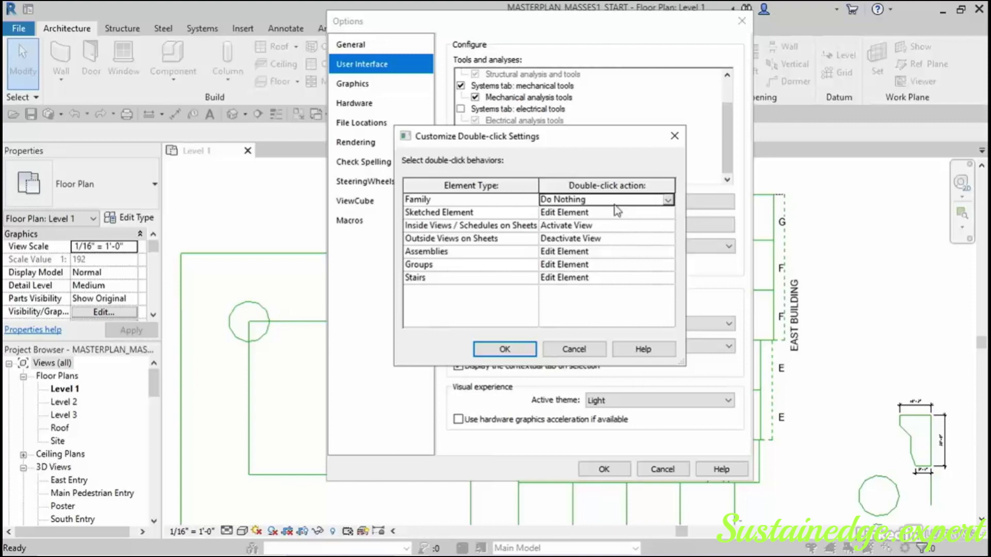
click(504, 351)
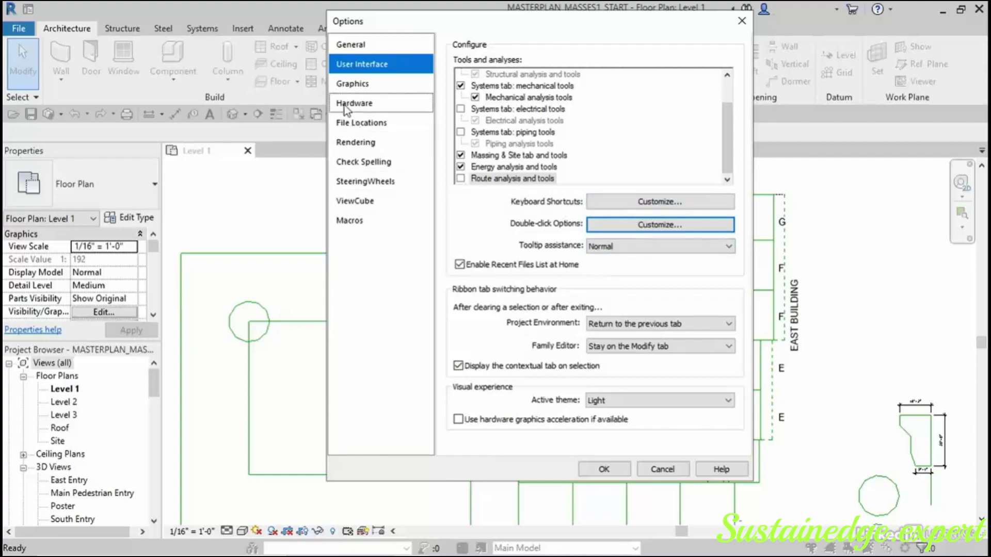
Change the selection color to Red in the graphics options and apply all the option changes
click(353, 84)
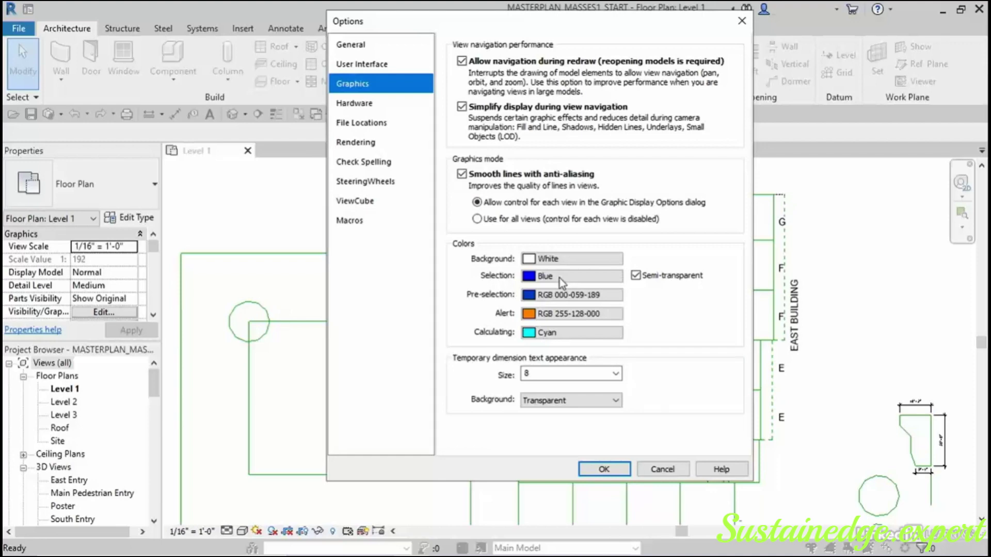
click(559, 277)
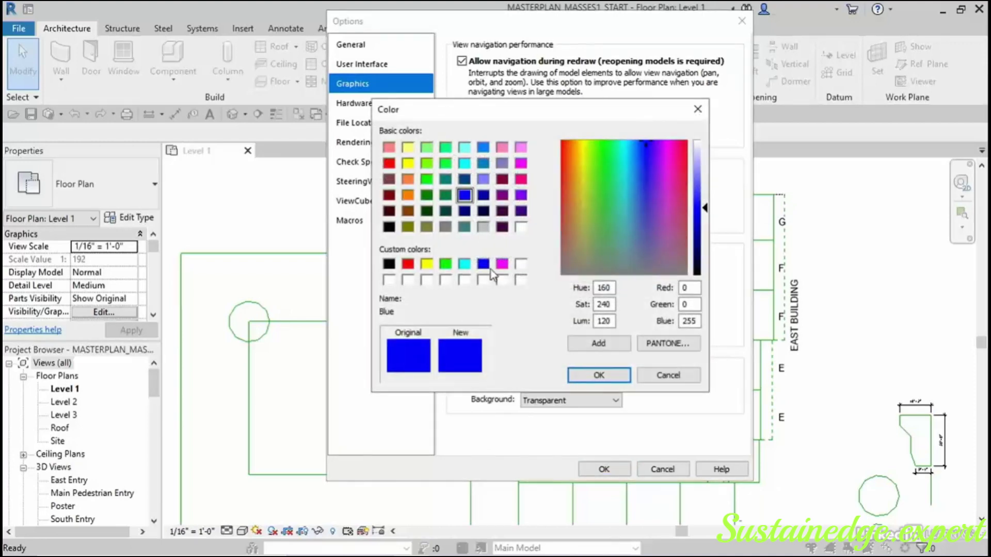
click(408, 264)
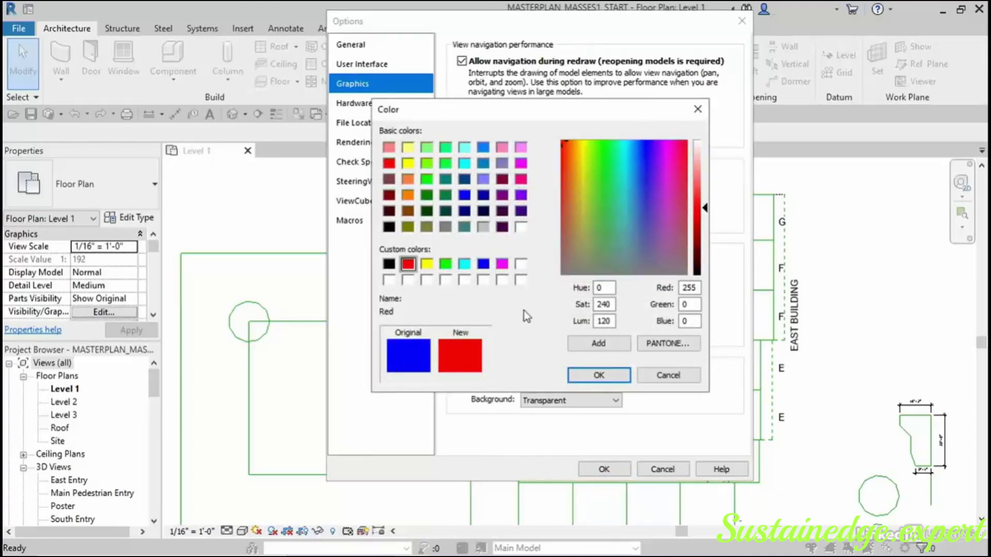
click(619, 377)
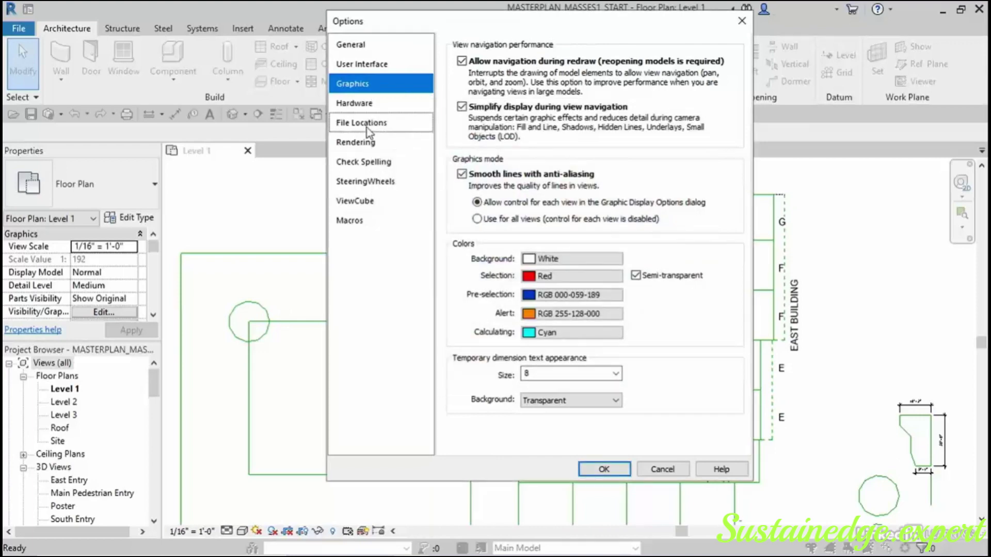
click(612, 471)
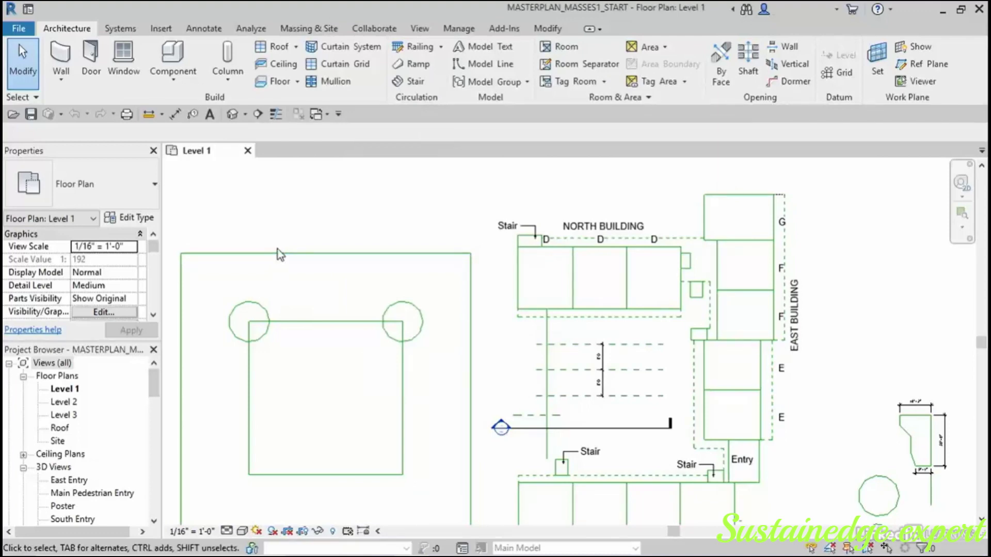
Check that the Location command's shortcut brings up the Location Weather and Site settings, and close them without changes
key(l)
key(w)
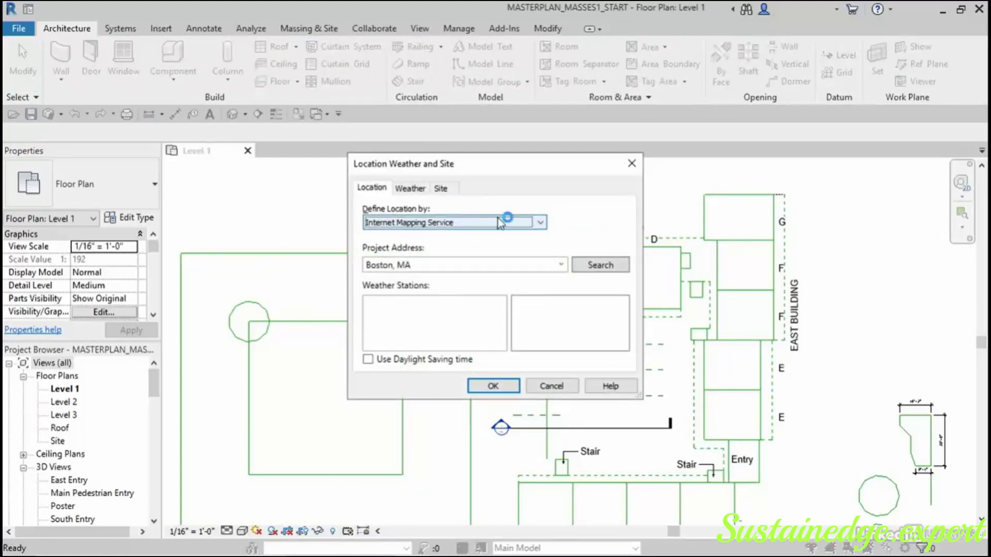
click(631, 164)
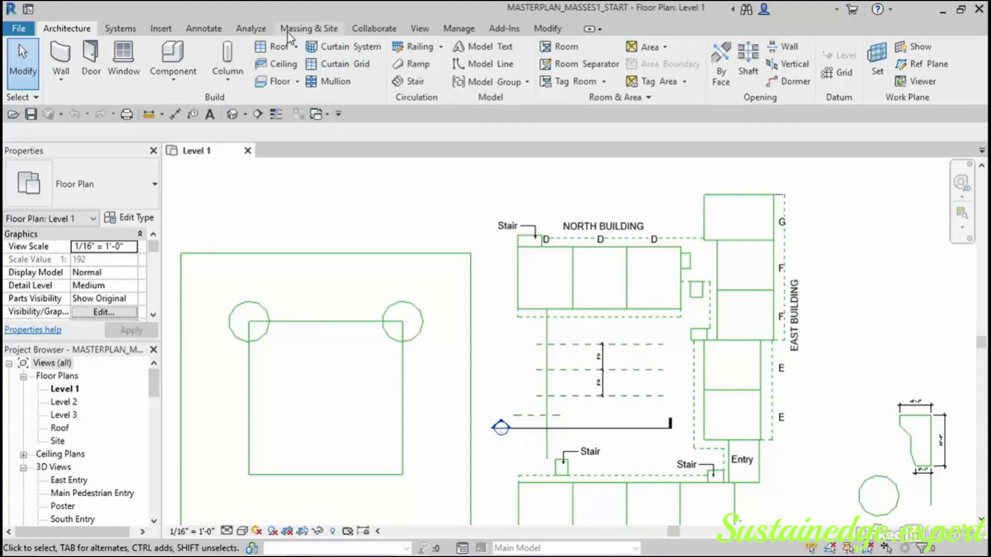
Add the In-Place Mass command to the Quick Access Toolbar
click(305, 30)
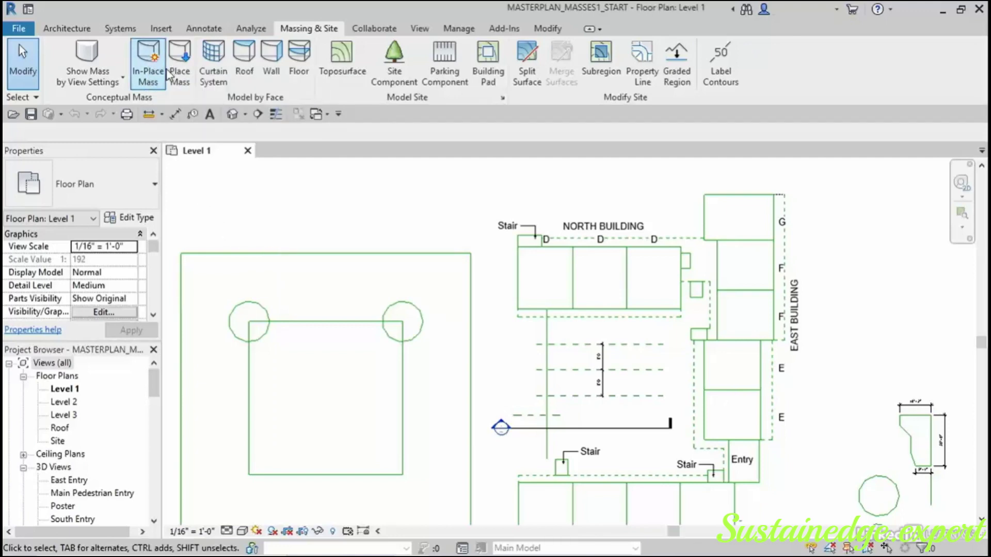
right_click(147, 59)
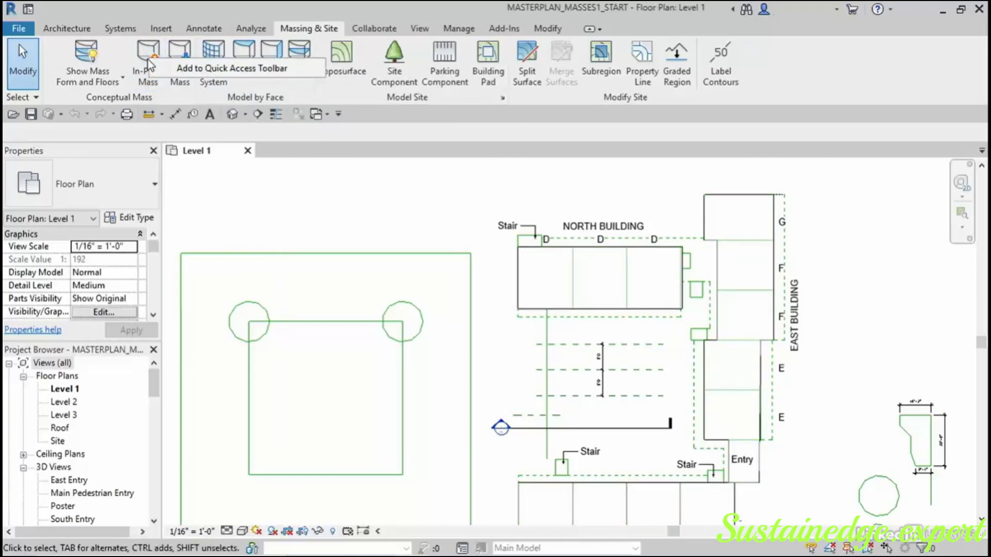
click(195, 64)
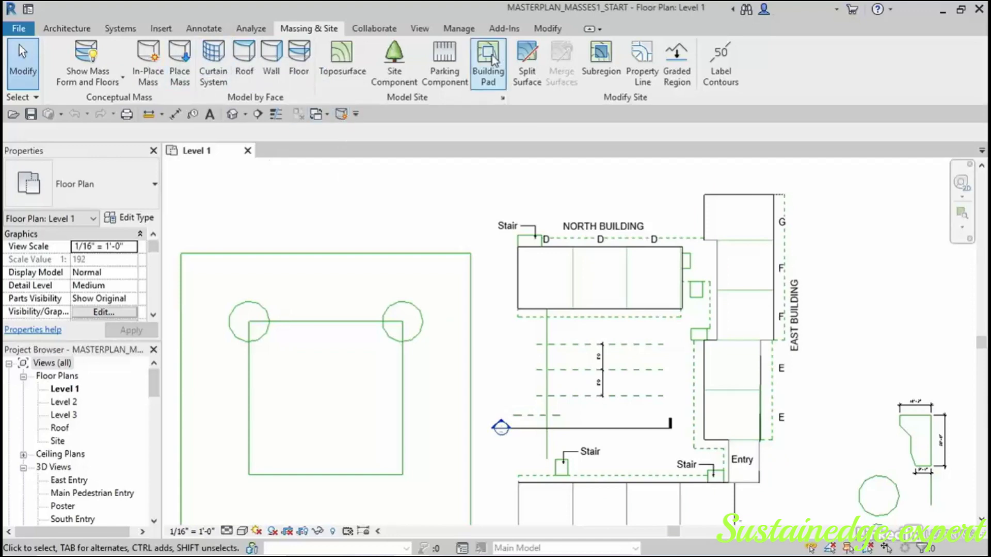
Add the energy optimization Location command to the Quick Access Toolbar
click(251, 29)
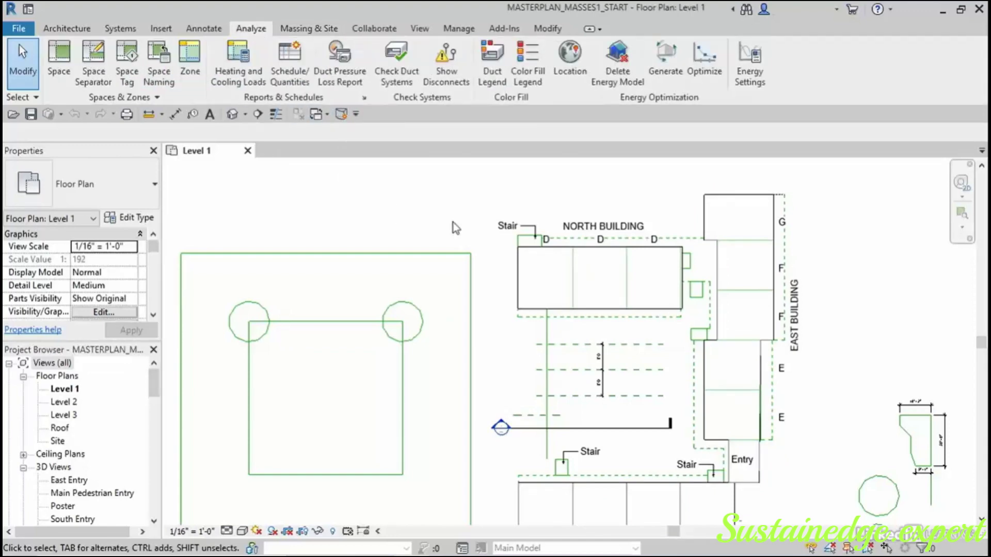
right_click(566, 63)
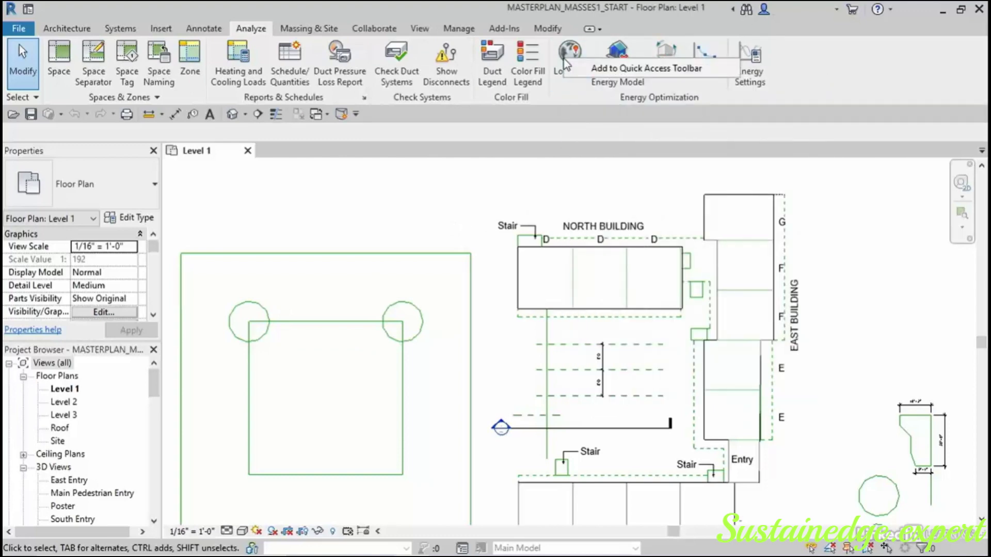
click(596, 68)
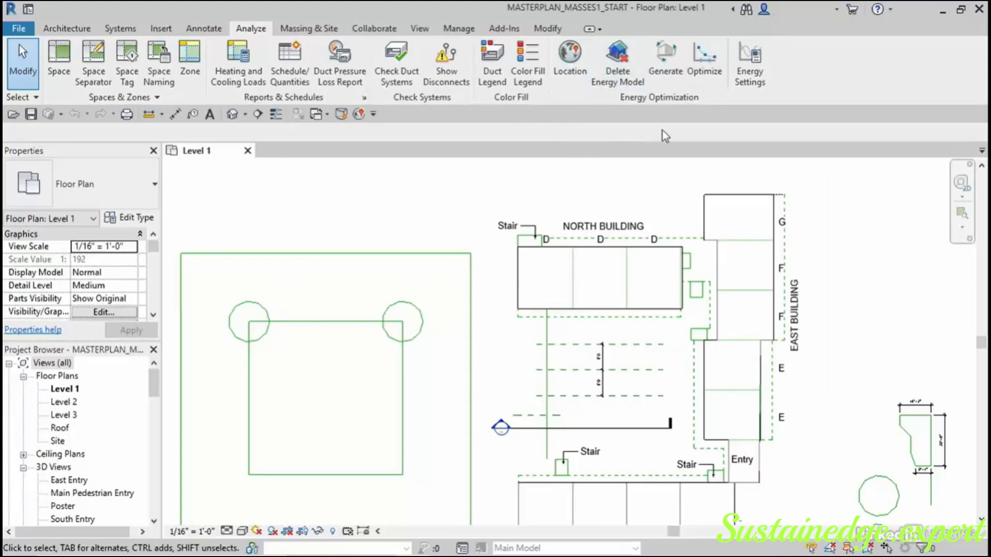
Add the Energy Settings, Generate, Delete Energy Model and Optimize commands to the Quick Access Toolbar
right_click(692, 54)
right_click(747, 48)
right_click(658, 70)
click(714, 73)
right_click(618, 72)
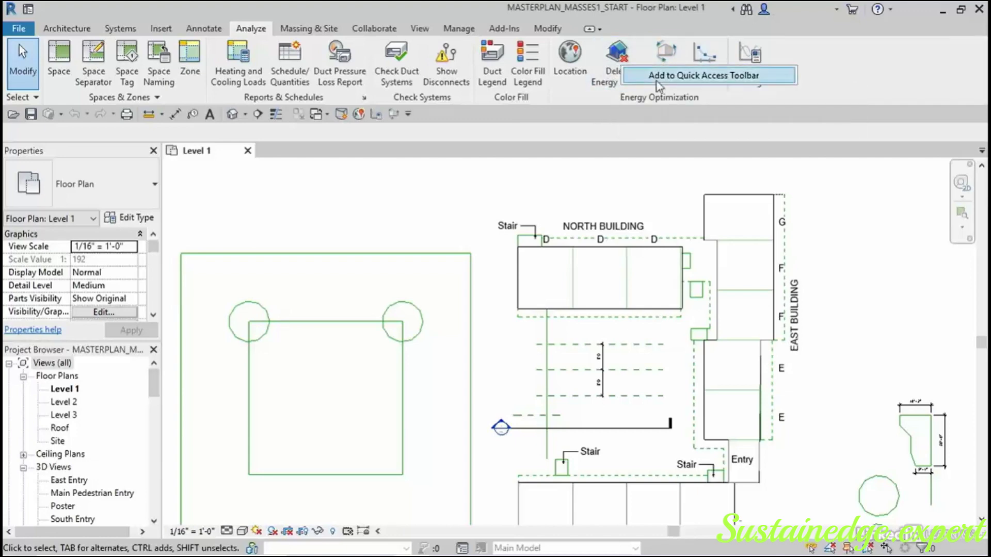
click(671, 75)
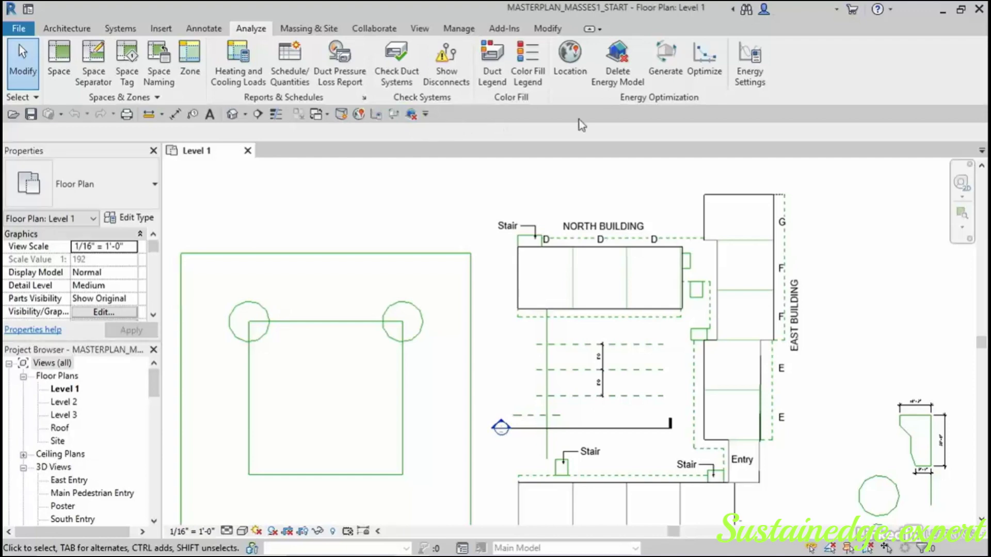
right_click(707, 69)
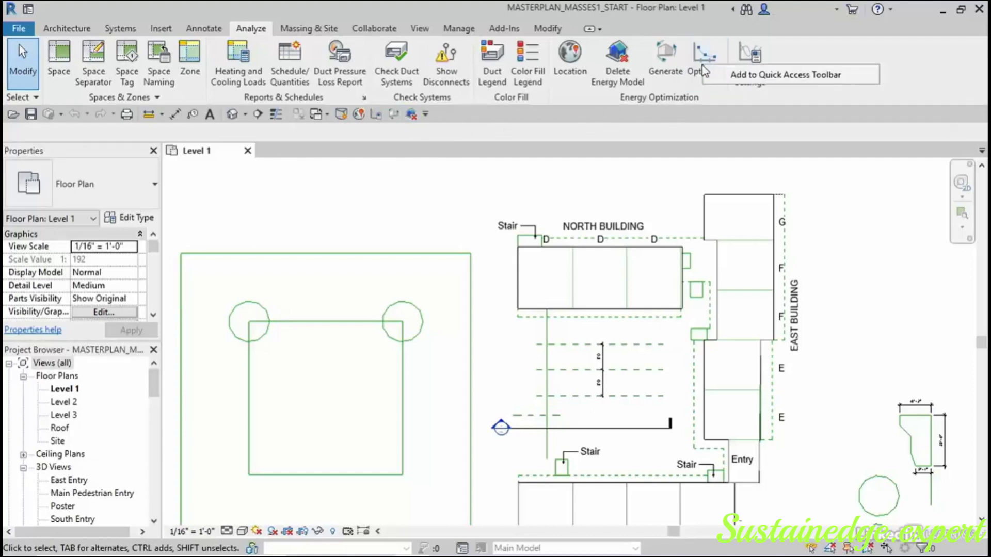
click(737, 76)
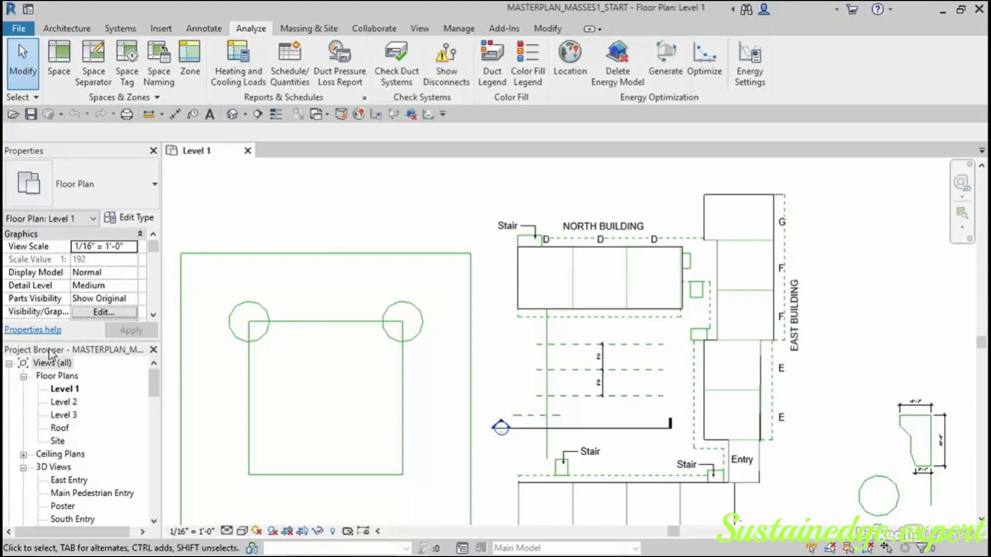
Dock the Project Browser on the opposite side of the drawing area from the Properties palette
drag(51, 353, 972, 310)
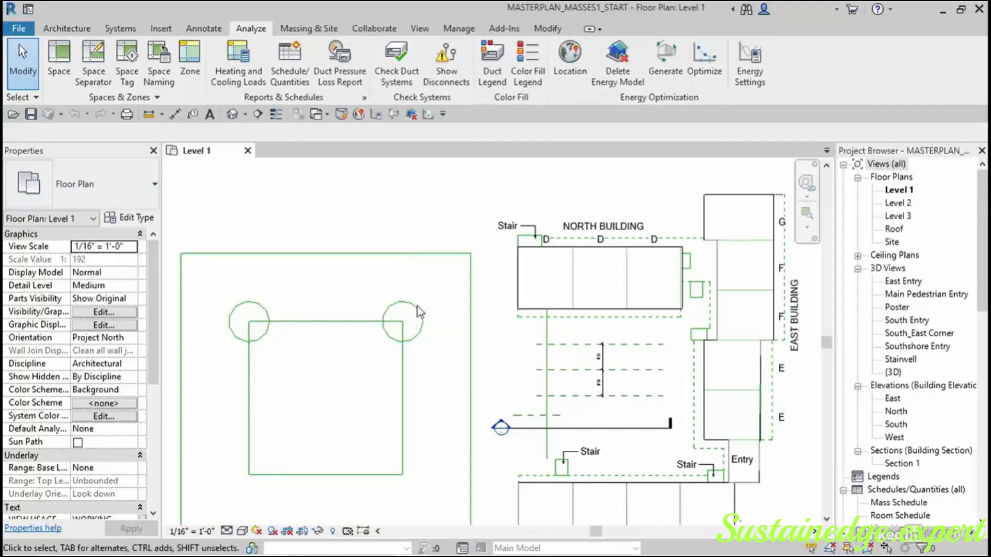
middle_drag(413, 351, 411, 318)
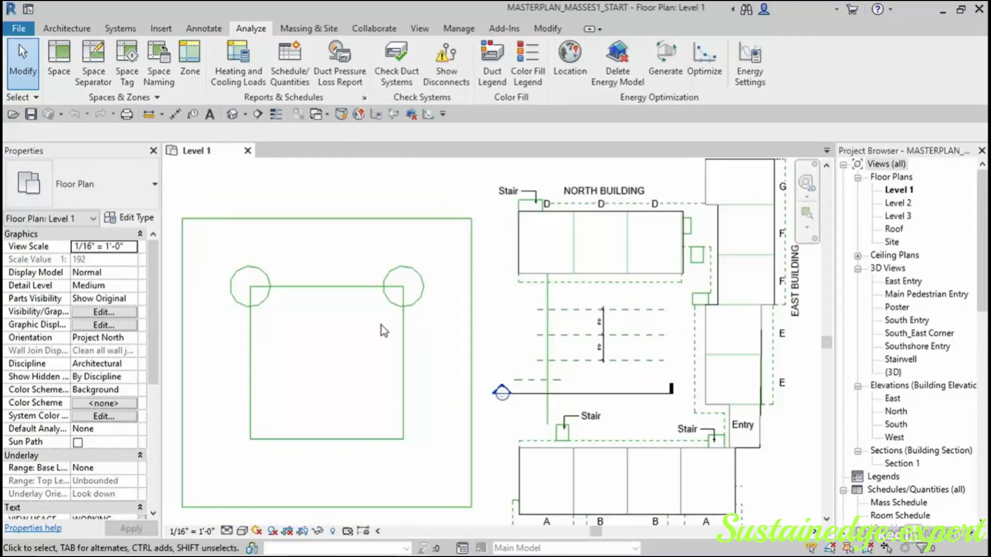